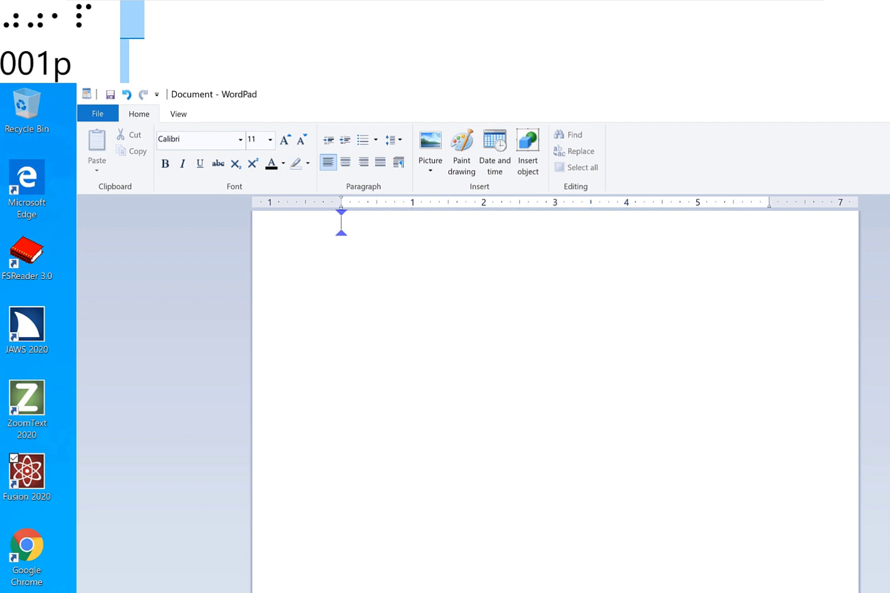
pyautogui.write('Hell')
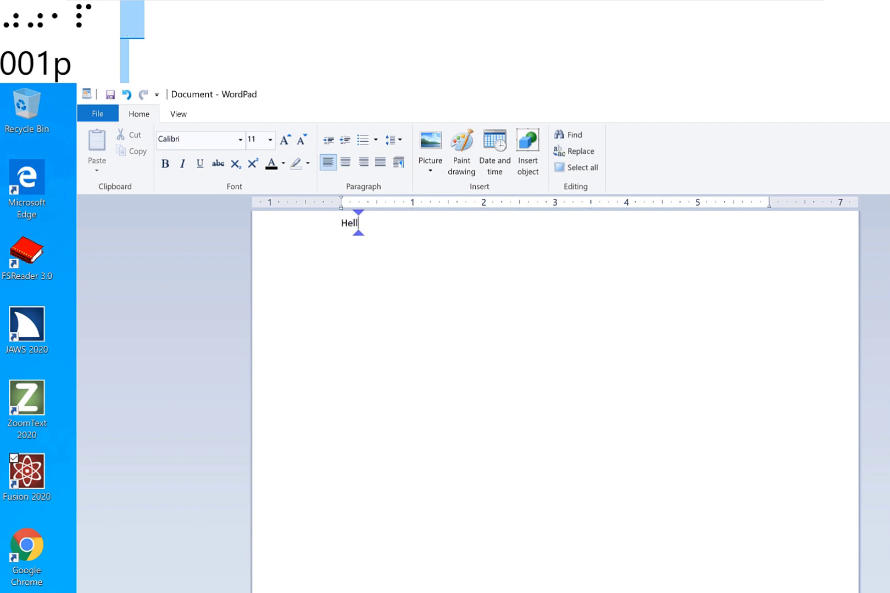
pyautogui.write('o, ho')
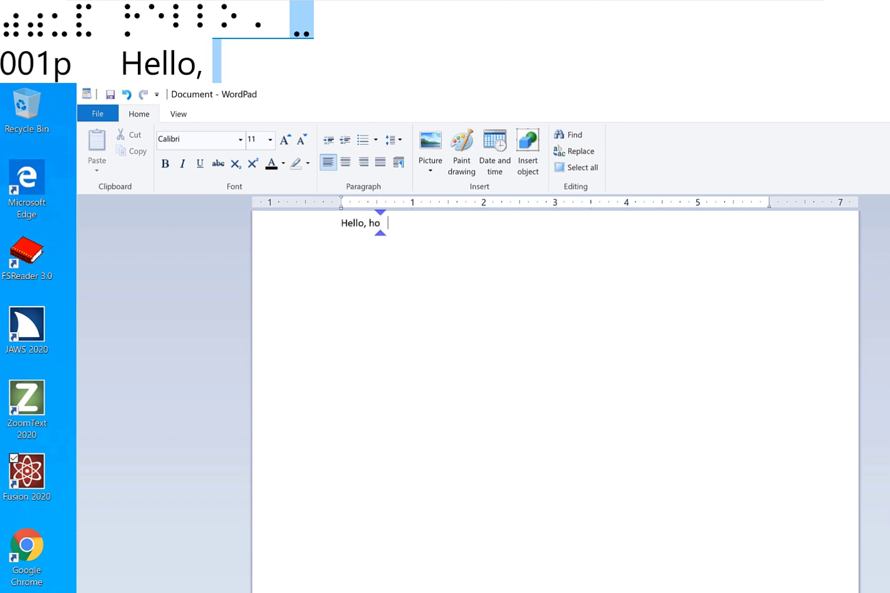
pyautogui.write('w are you')
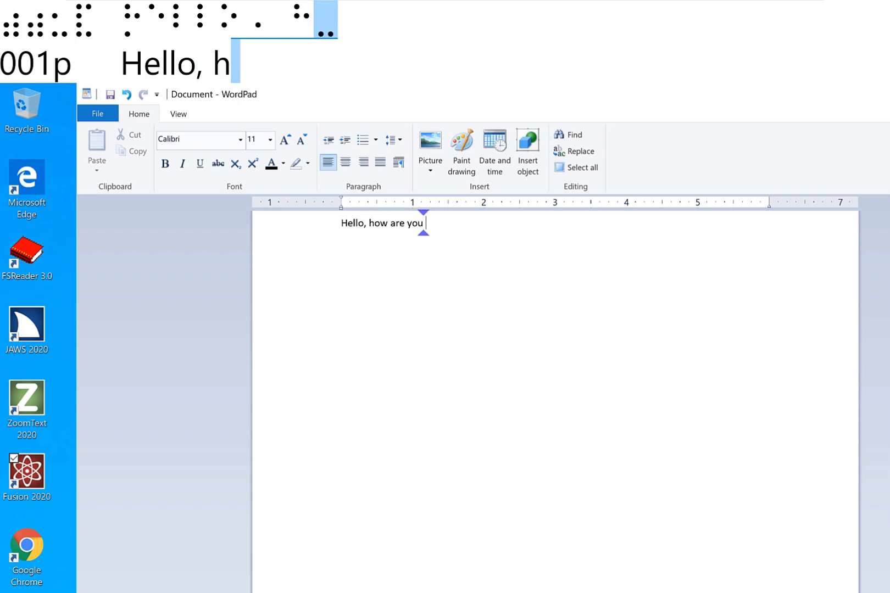
pyautogui.write(' today')
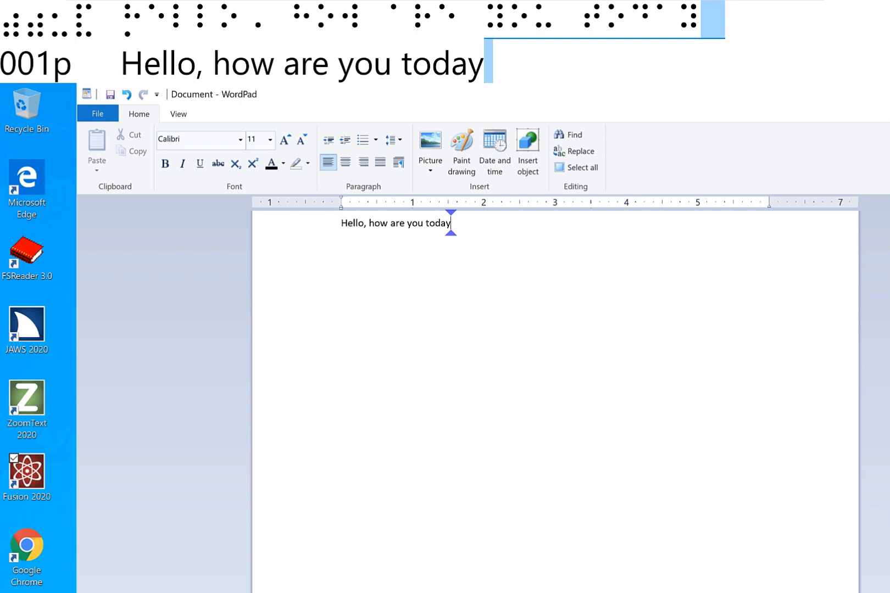
pyautogui.write('?')
# Return to the start of 'Hello, how are you today?' and step one letter forward in braille.
pyautogui.press('Home')
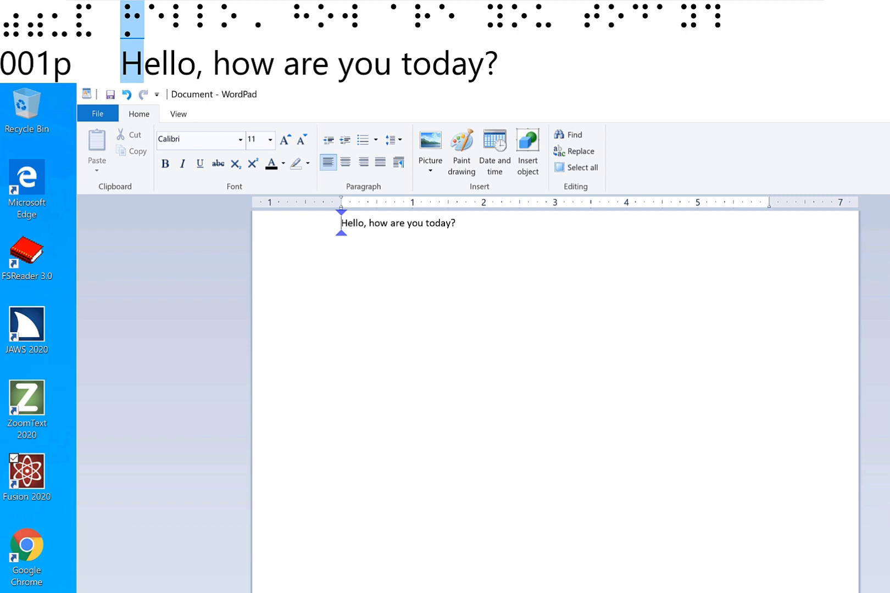
pyautogui.press('Right')
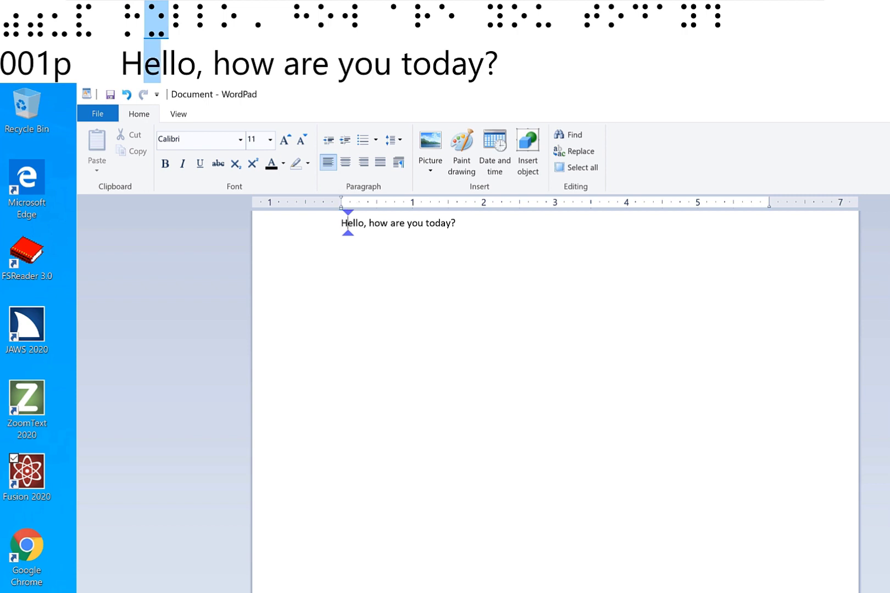